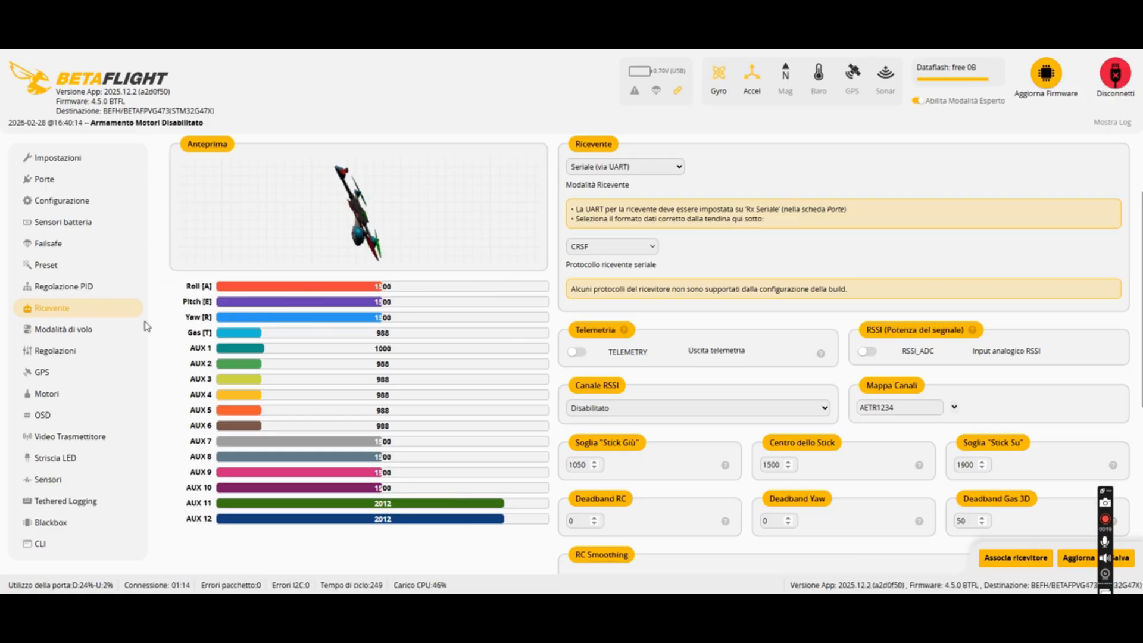
Add an activation range on AUX 5 for the BLACKBOX flight mode.
click(50, 335)
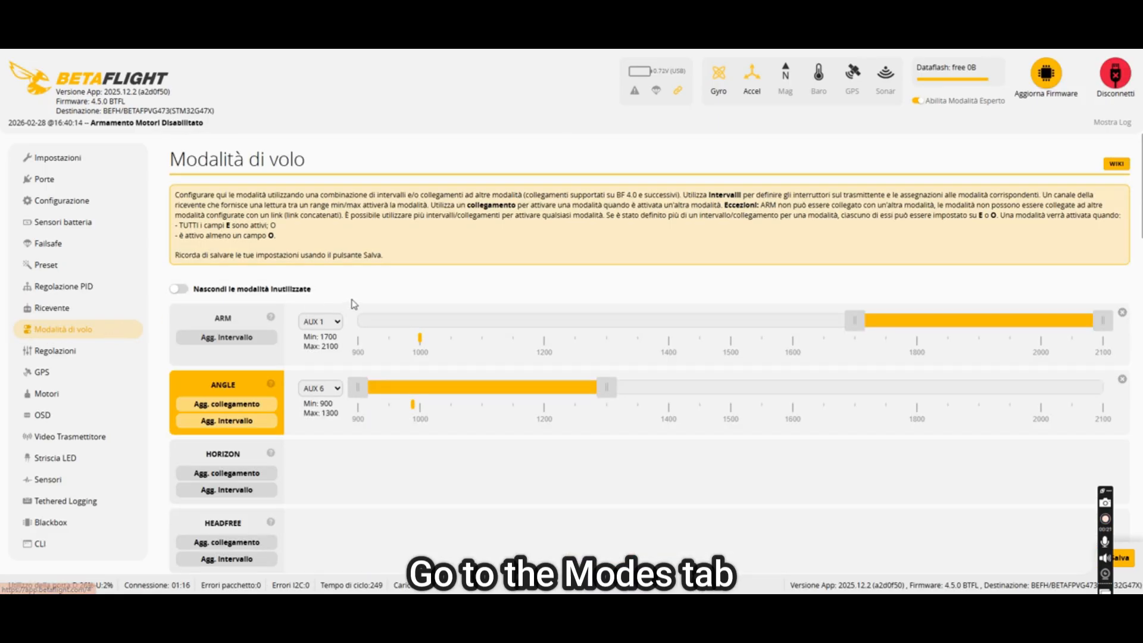
scroll(354, 305, down, 7)
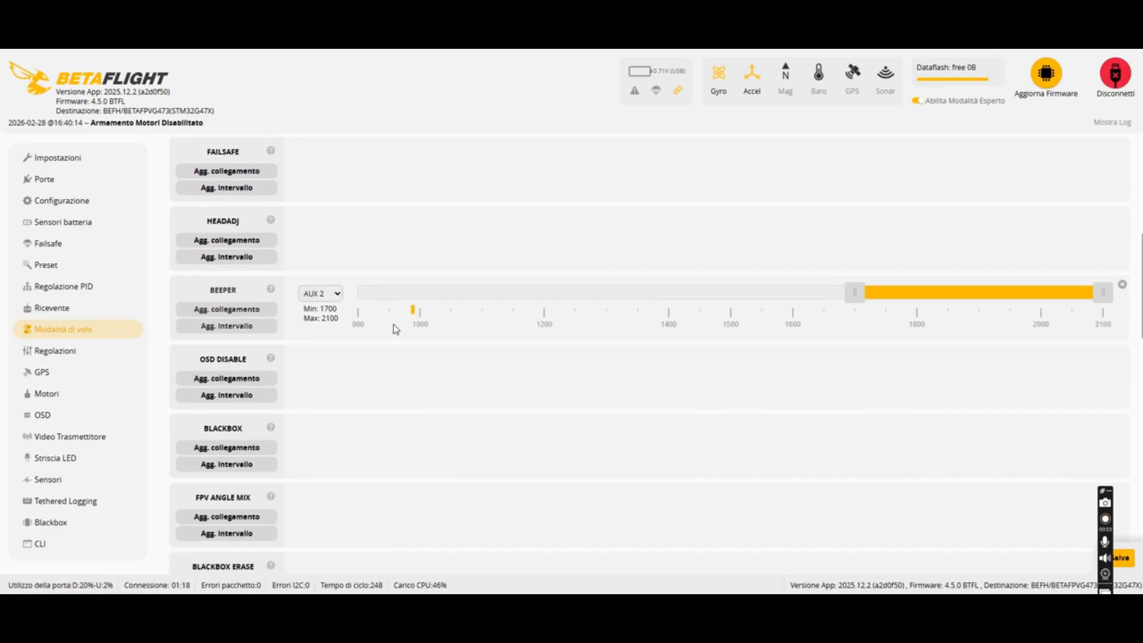
scroll(393, 330, down, 2)
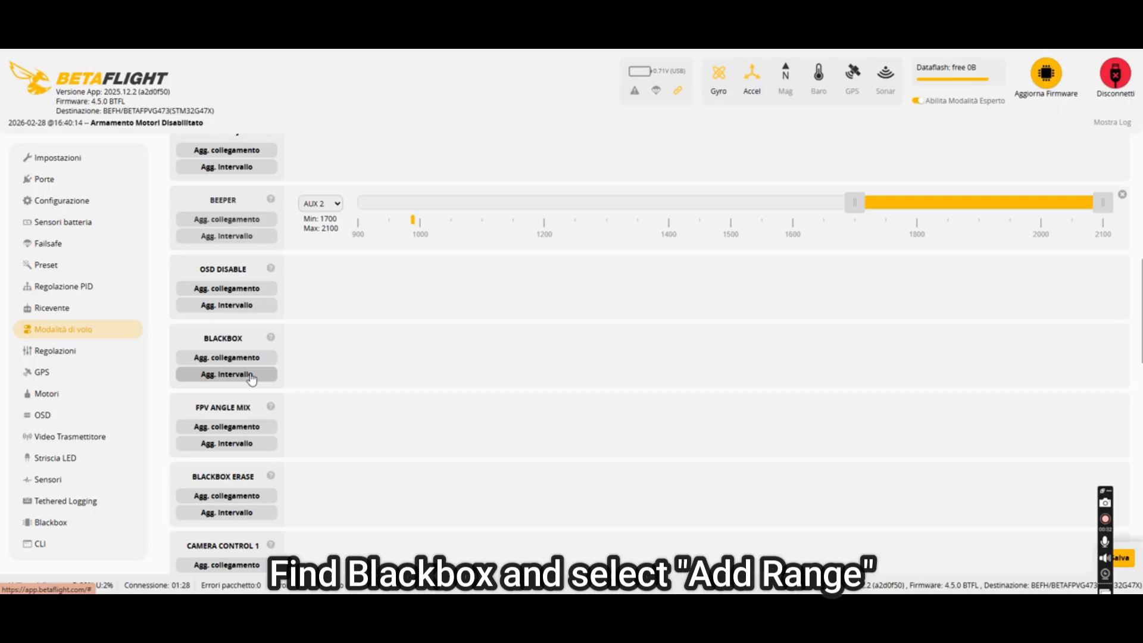
click(250, 375)
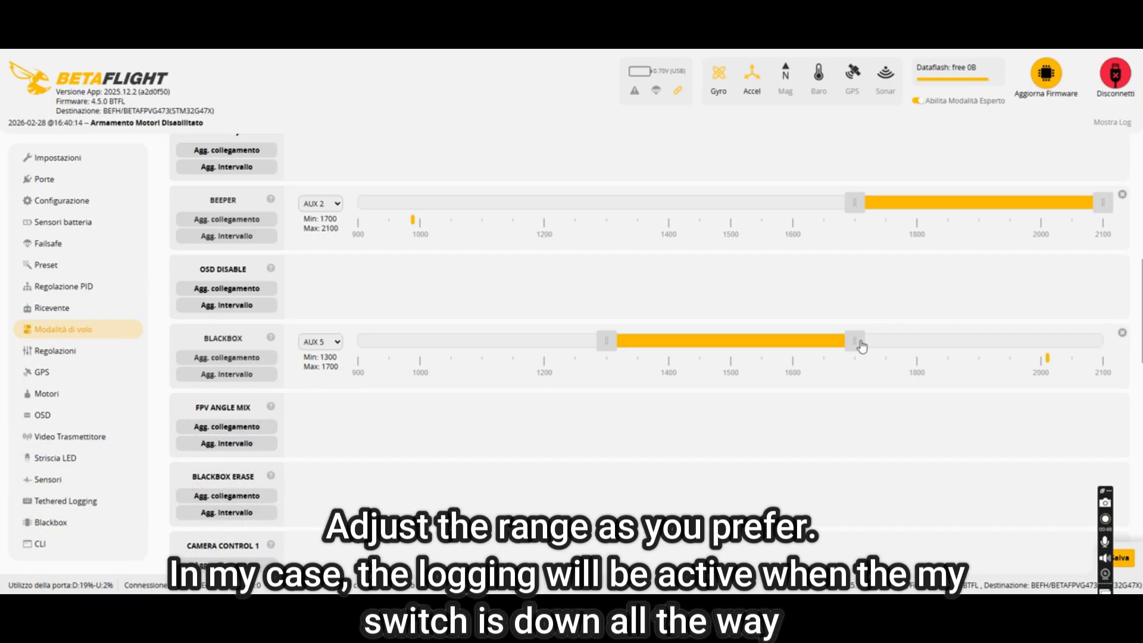
Extend the BLACKBOX range's upper limit to 2100, raise its lower limit and save the flight modes.
drag(861, 345, 1098, 357)
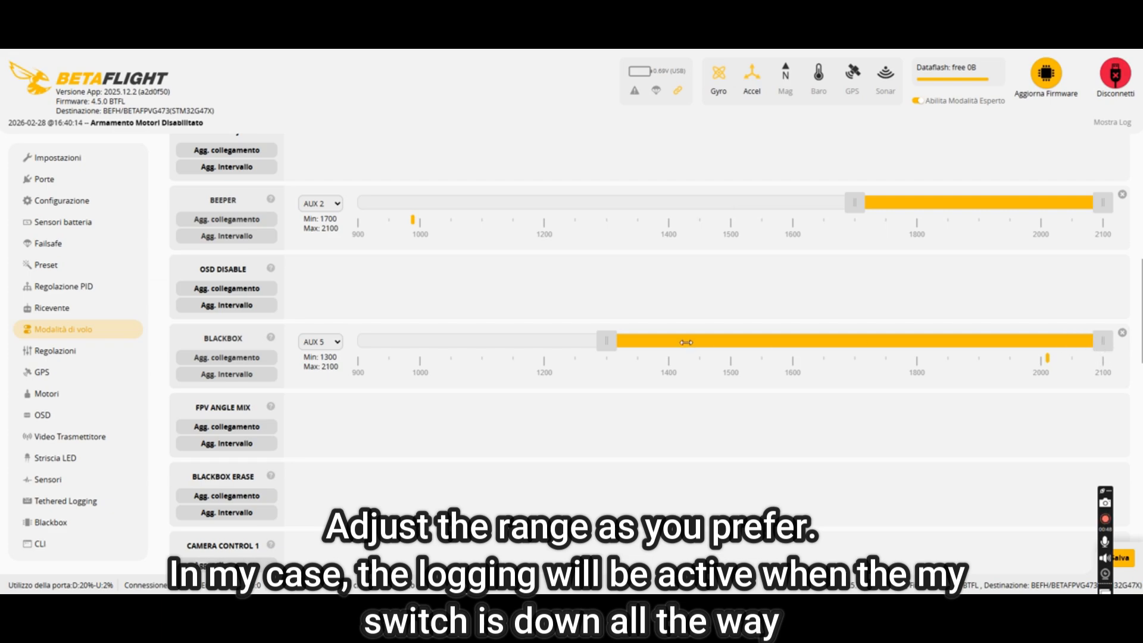
drag(608, 350, 719, 358)
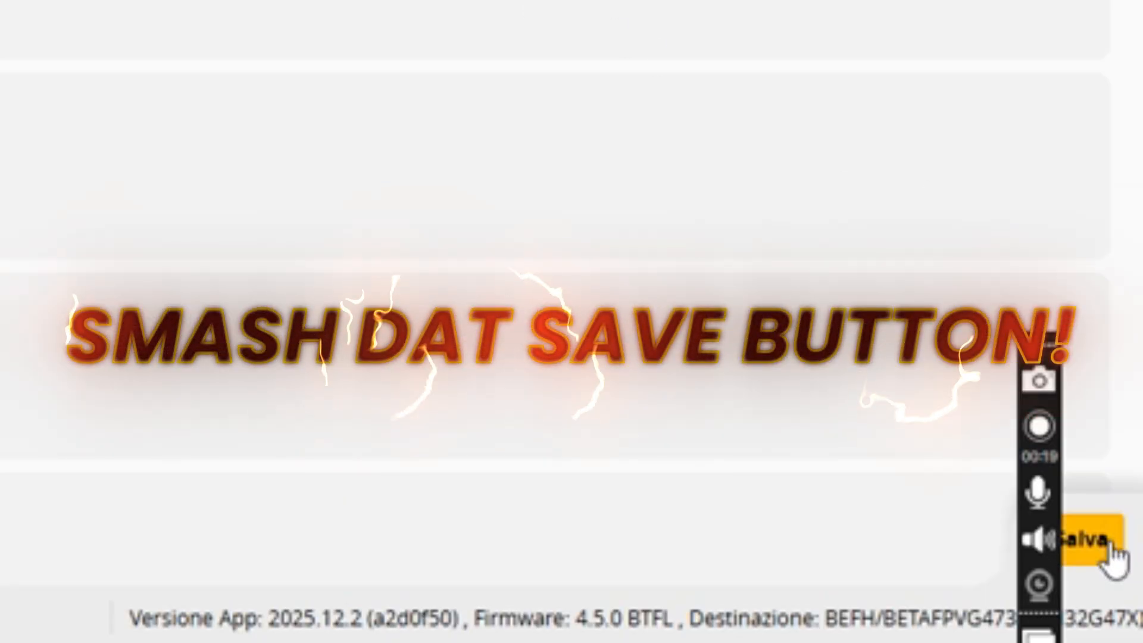
click(1126, 560)
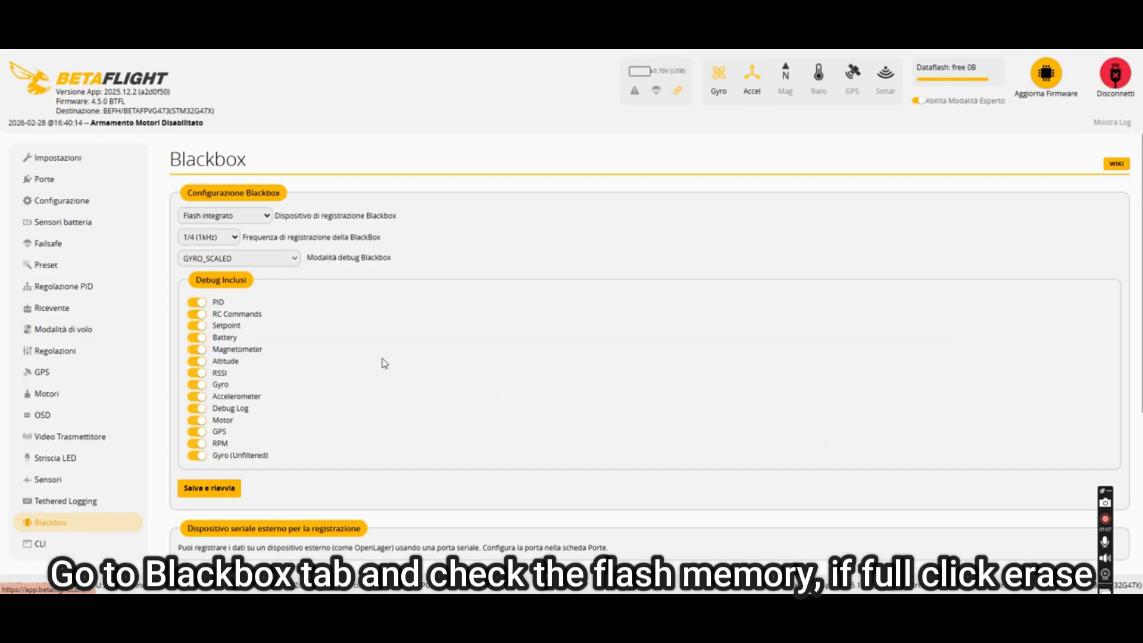
Erase all logs from the onboard dataflash chip and disconnect the flight controller.
scroll(385, 363, down, 3)
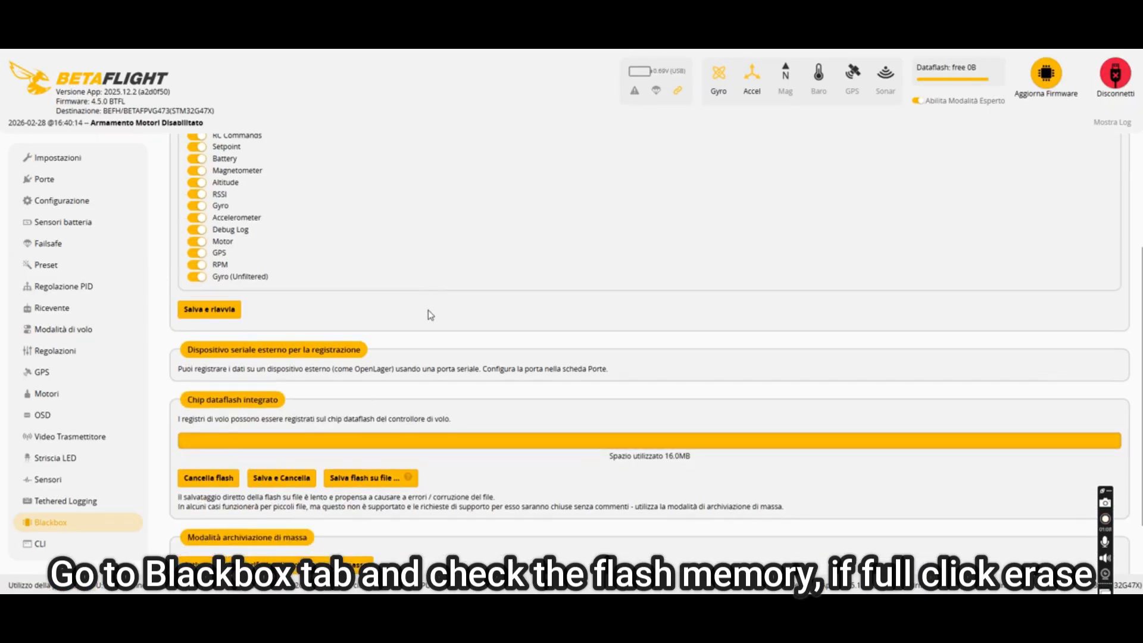
click(211, 483)
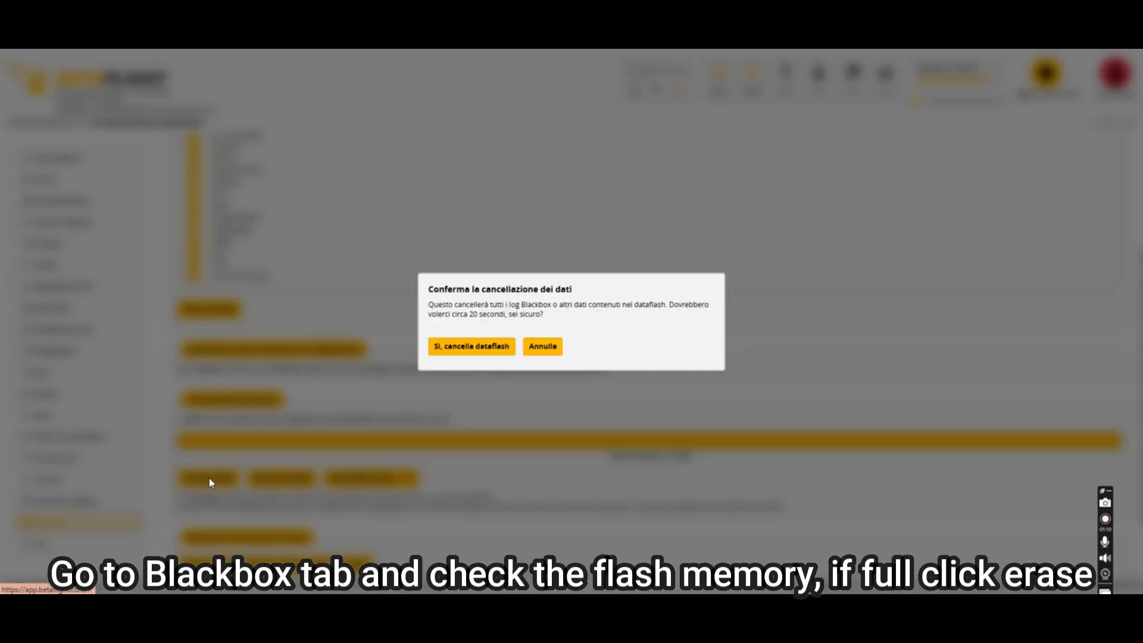
click(456, 348)
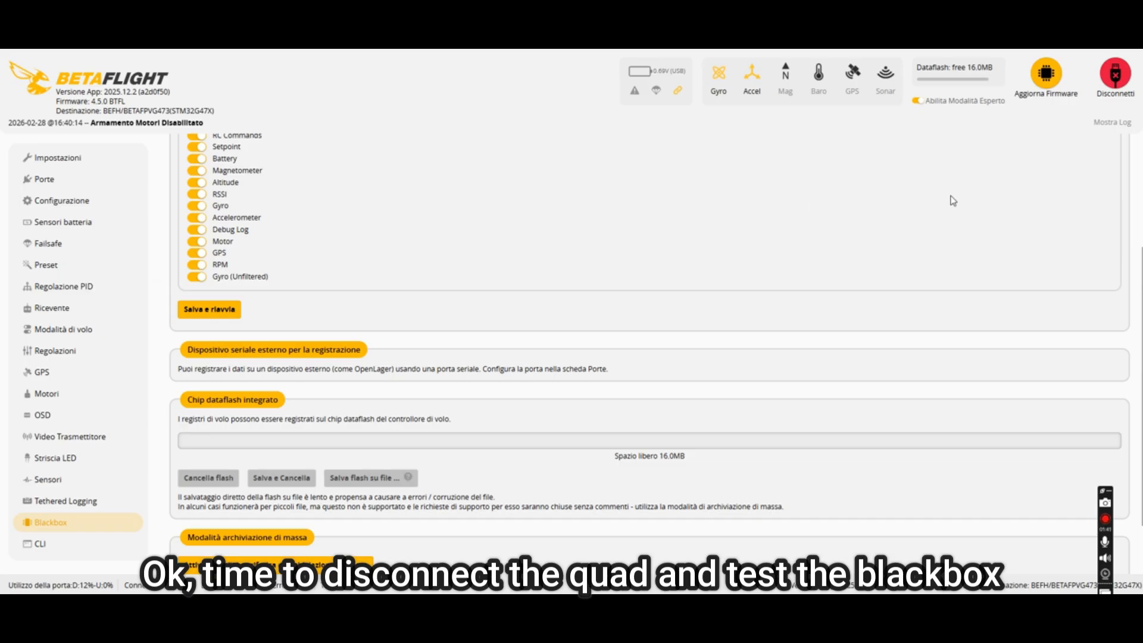
click(1109, 78)
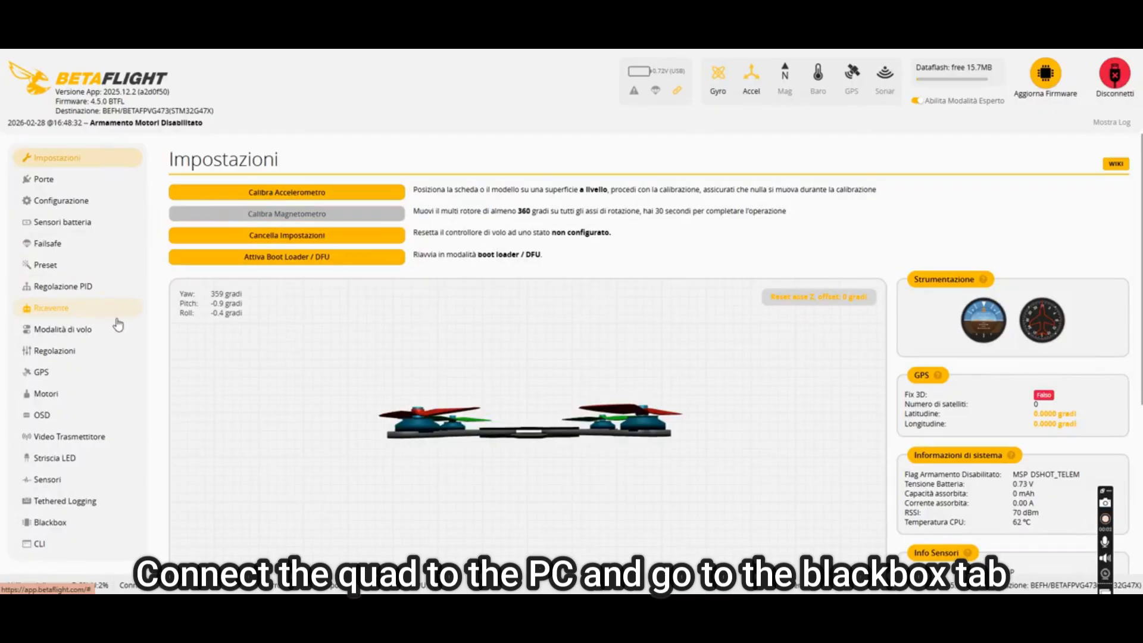
Save the onboard Blackbox flash to the file BTFL_BLACKBOX_LOG_AIR75_20260228_164841_BETAFPVG473.BBL.
click(62, 526)
scroll(480, 362, down, 6)
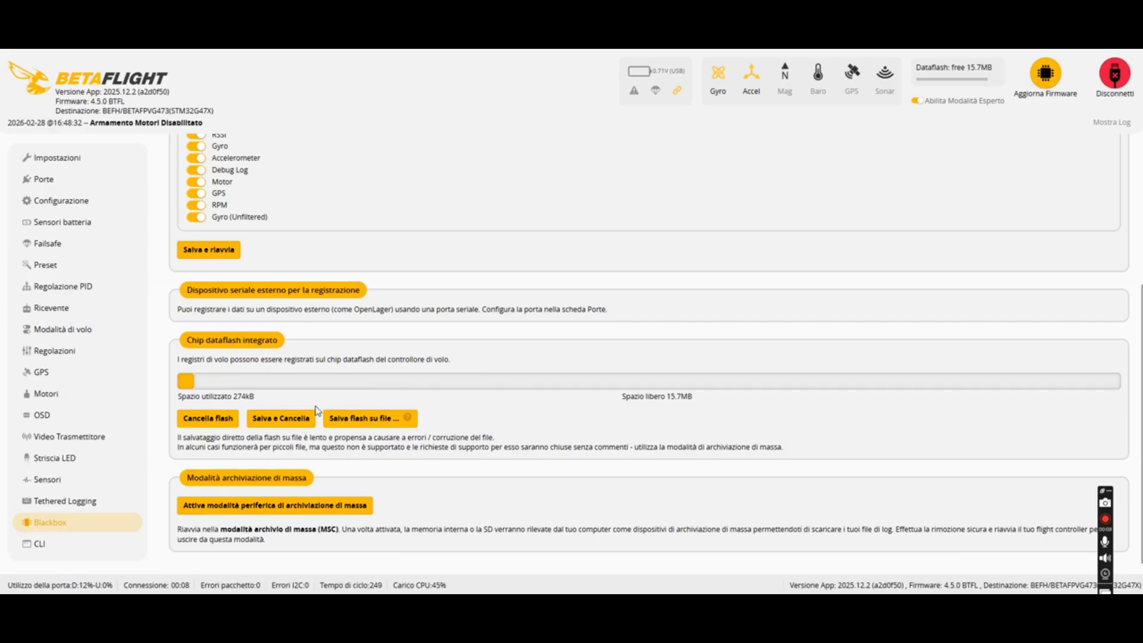
click(365, 418)
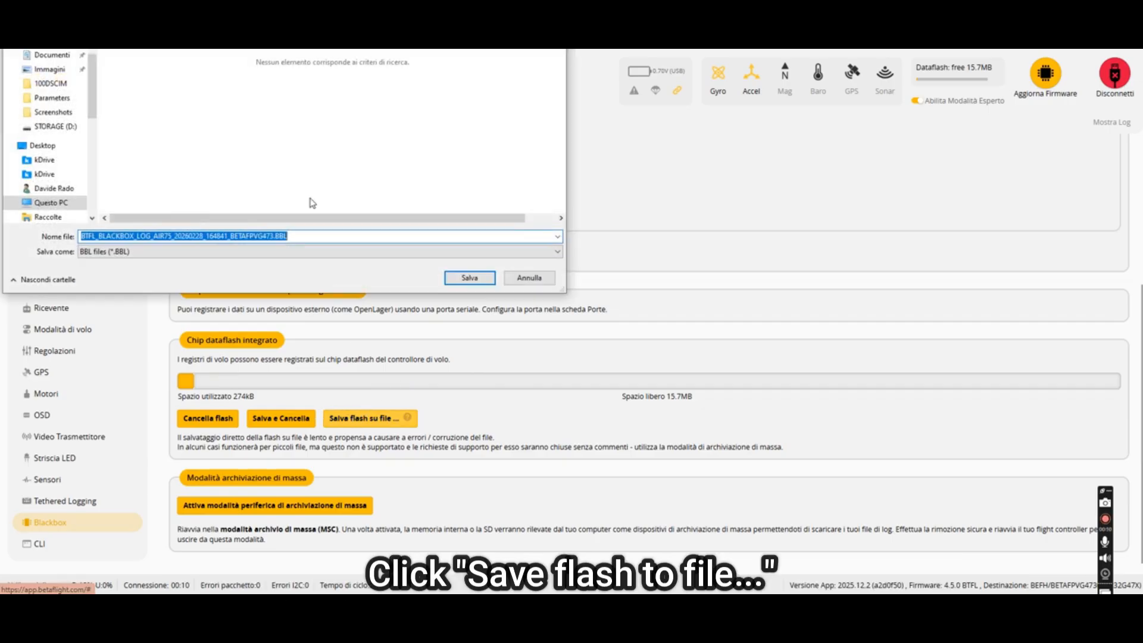
click(28, 73)
click(470, 278)
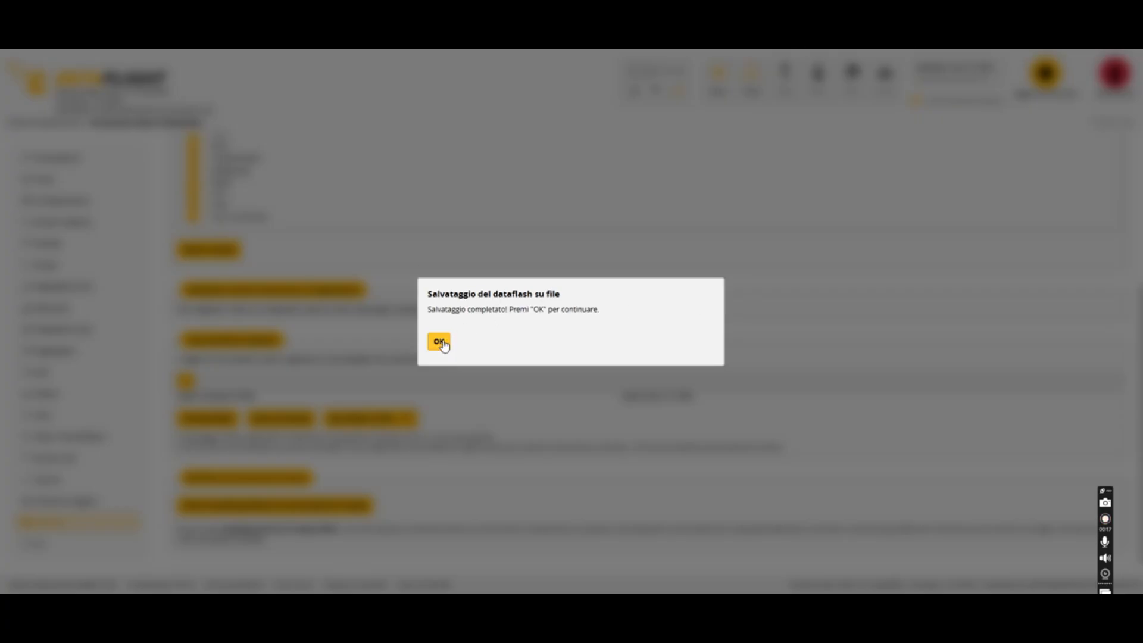
click(439, 342)
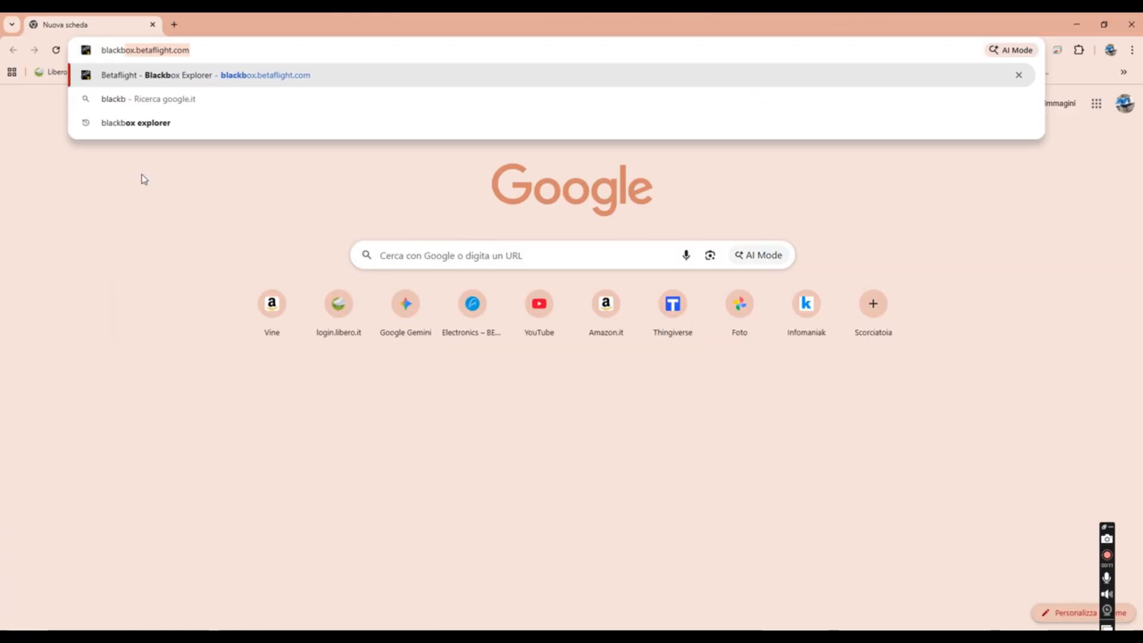
Go to blackbox.betaflight.com in the browser and open the saved Blackbox log file.
text(x.betaflight)
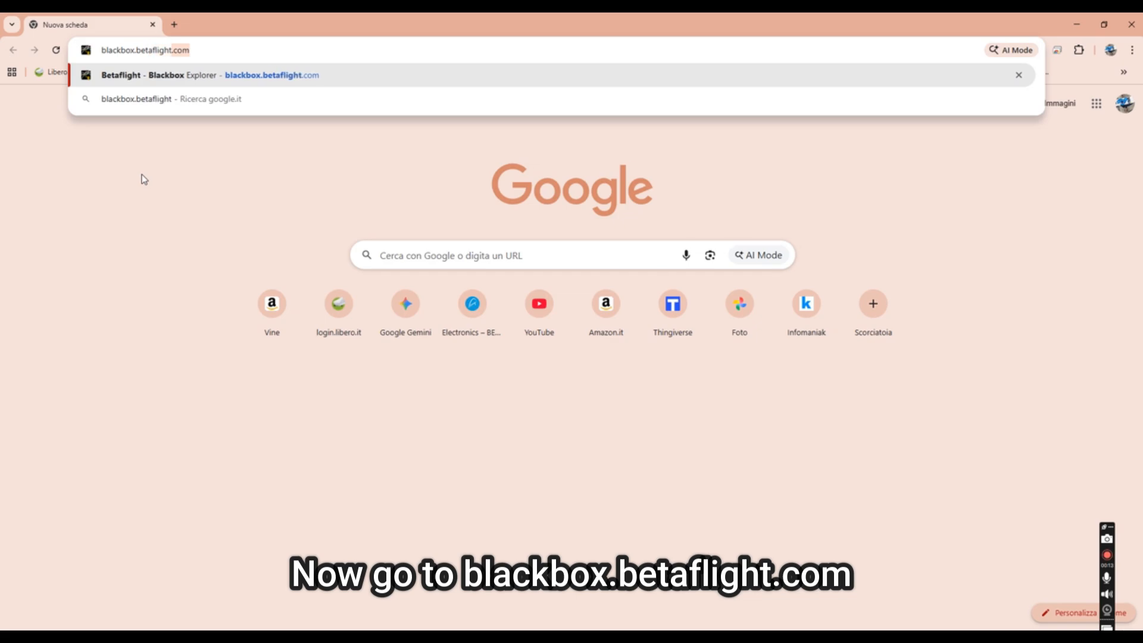
key(Return)
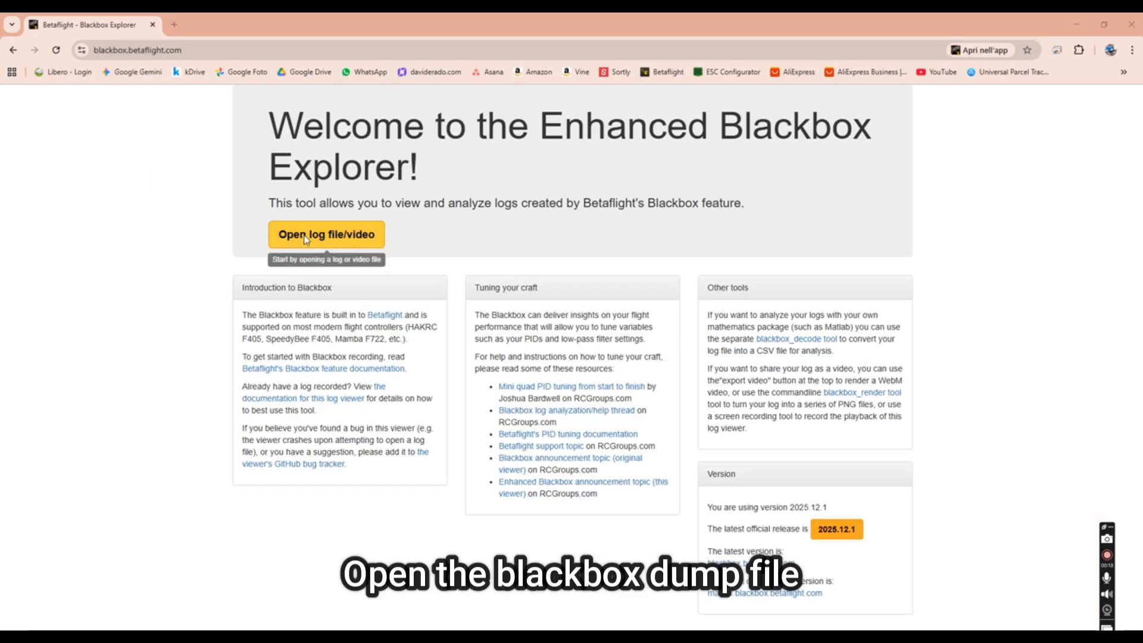
click(306, 239)
double_click(172, 113)
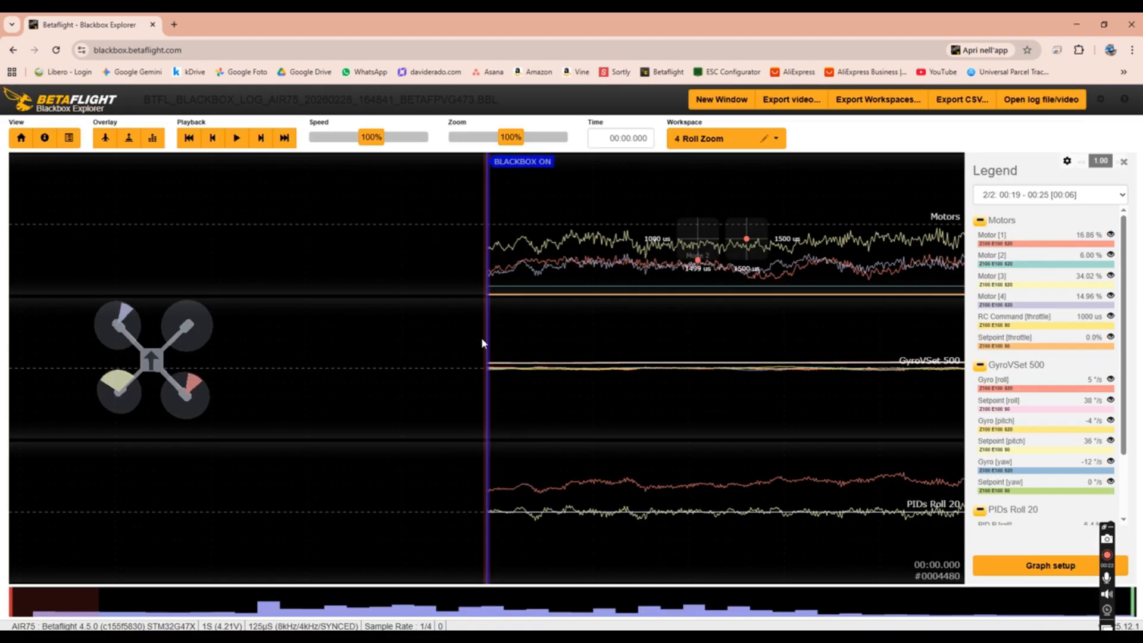
Play the log from about 0.2 s at 100% speed and magnify the graphs to 664%.
drag(486, 339, 395, 334)
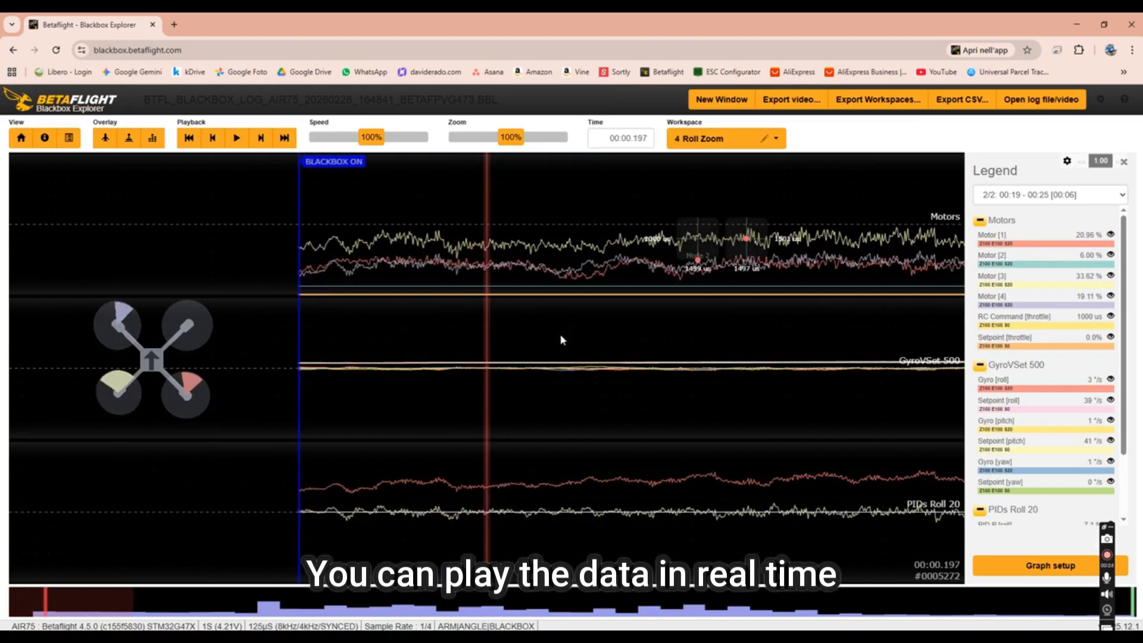
click(236, 138)
mouse_move(365, 142)
mouse_down()
mouse_move(315, 145)
mouse_move(365, 144)
mouse_up()
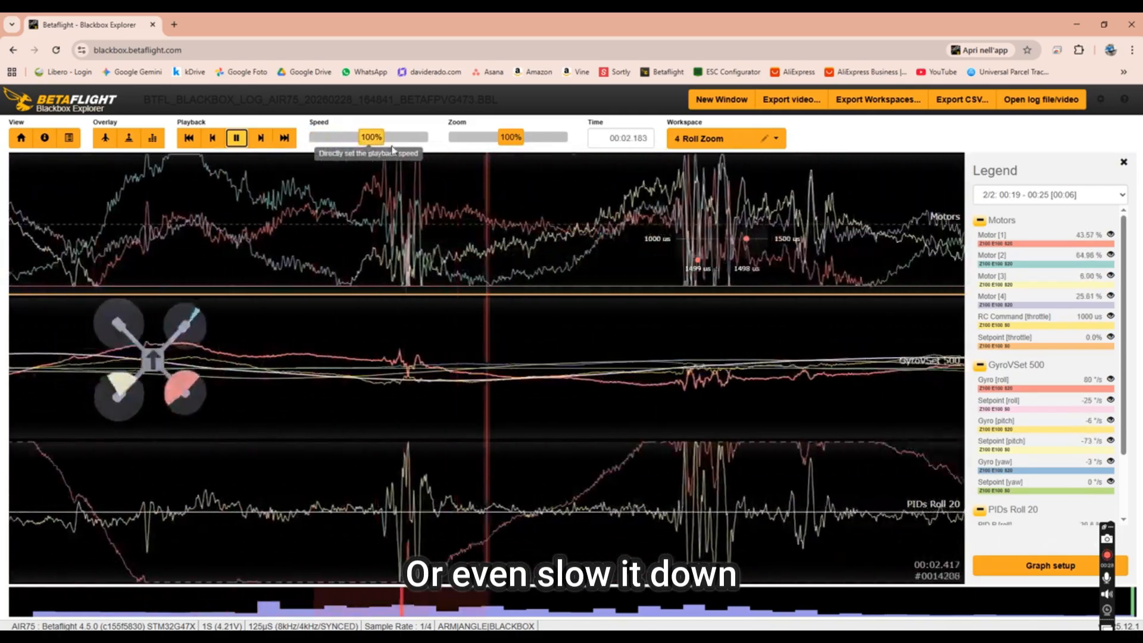
drag(510, 142, 548, 141)
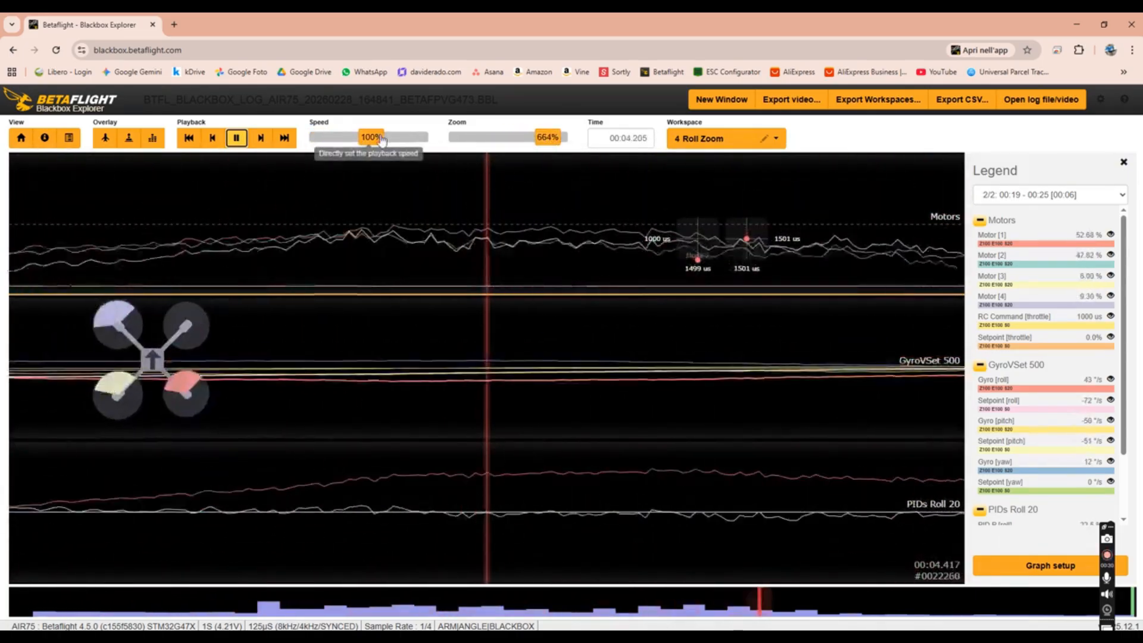
Slow playback to 10%, set the graph zoom to 94% and pause the log.
drag(372, 137, 310, 138)
drag(542, 142, 500, 144)
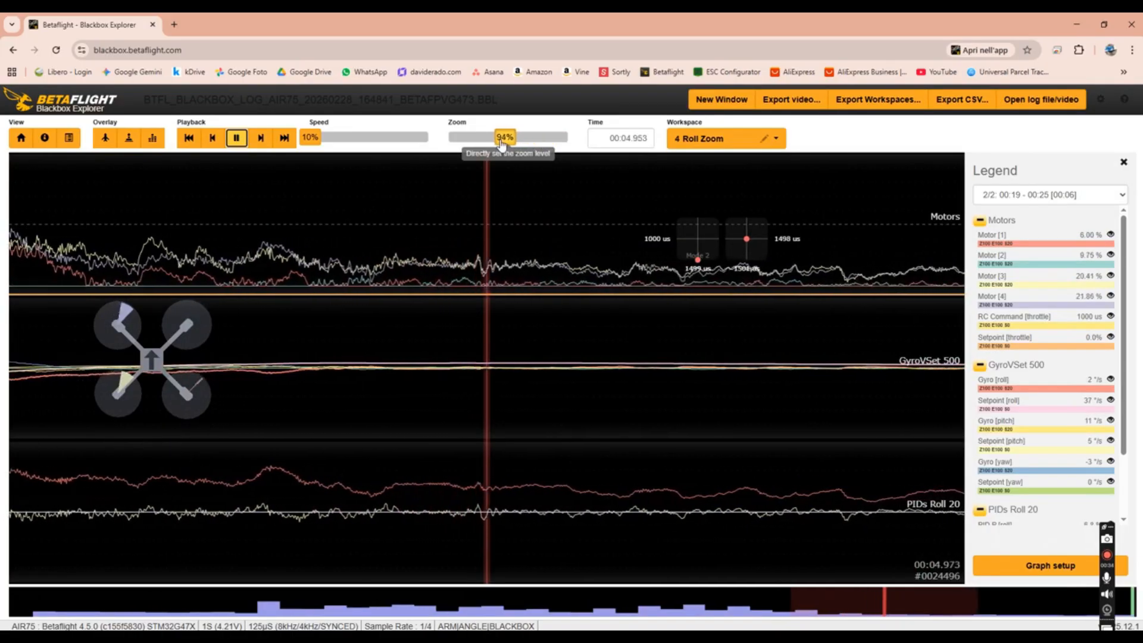
click(236, 138)
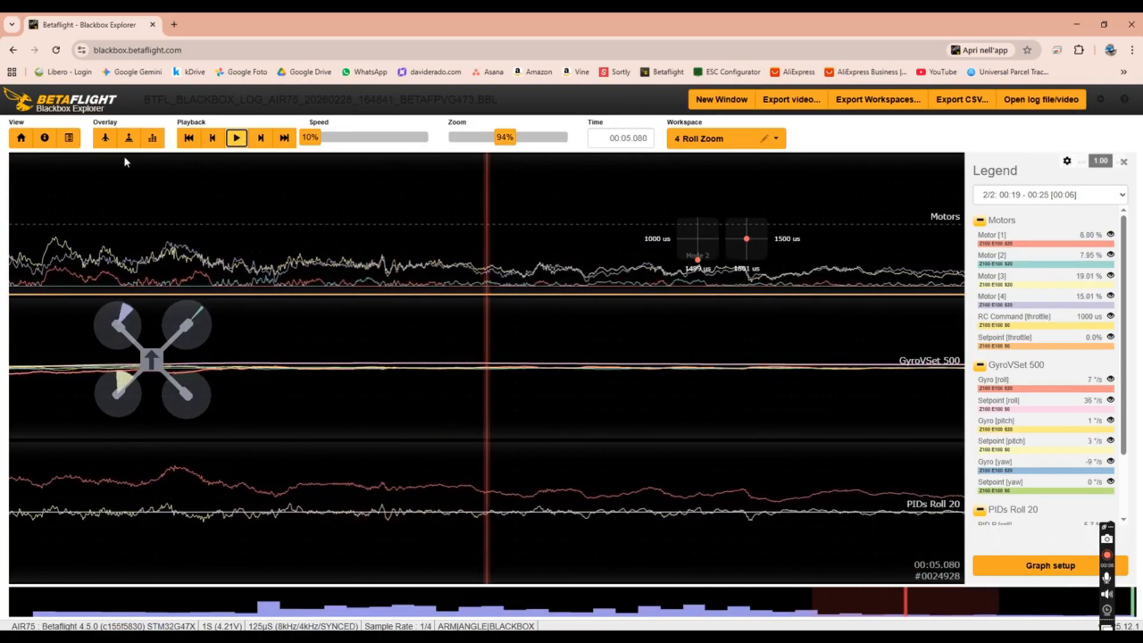
Review the quad configuration stored in the log, including PID, filter, motor and GPS rescue settings, and close it.
click(44, 138)
scroll(553, 264, down, 9)
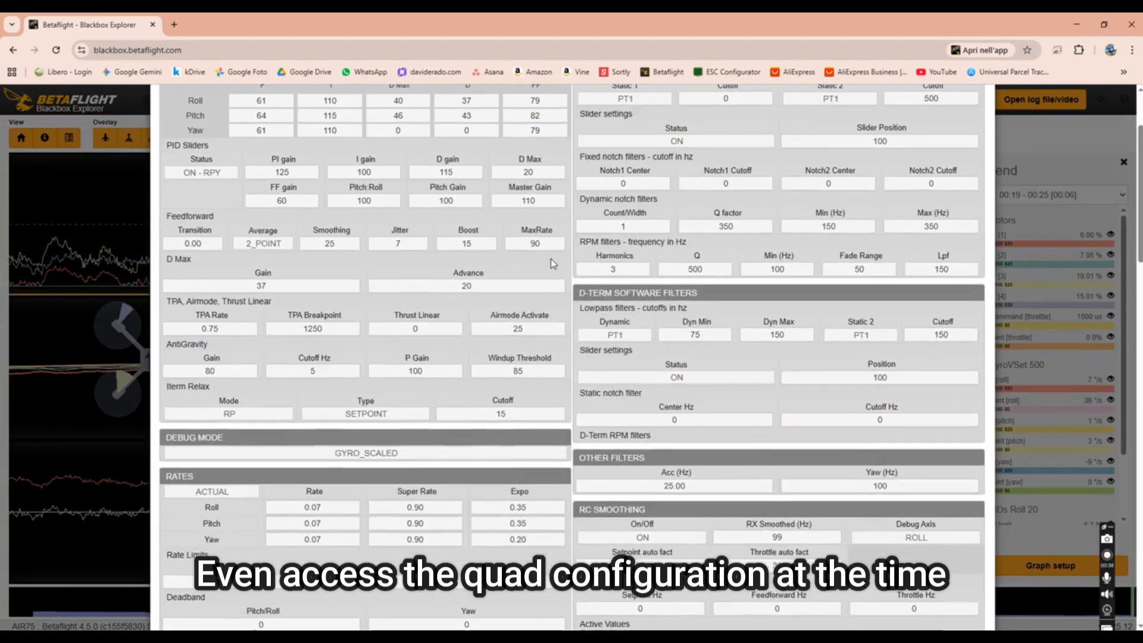
scroll(552, 258, down, 9)
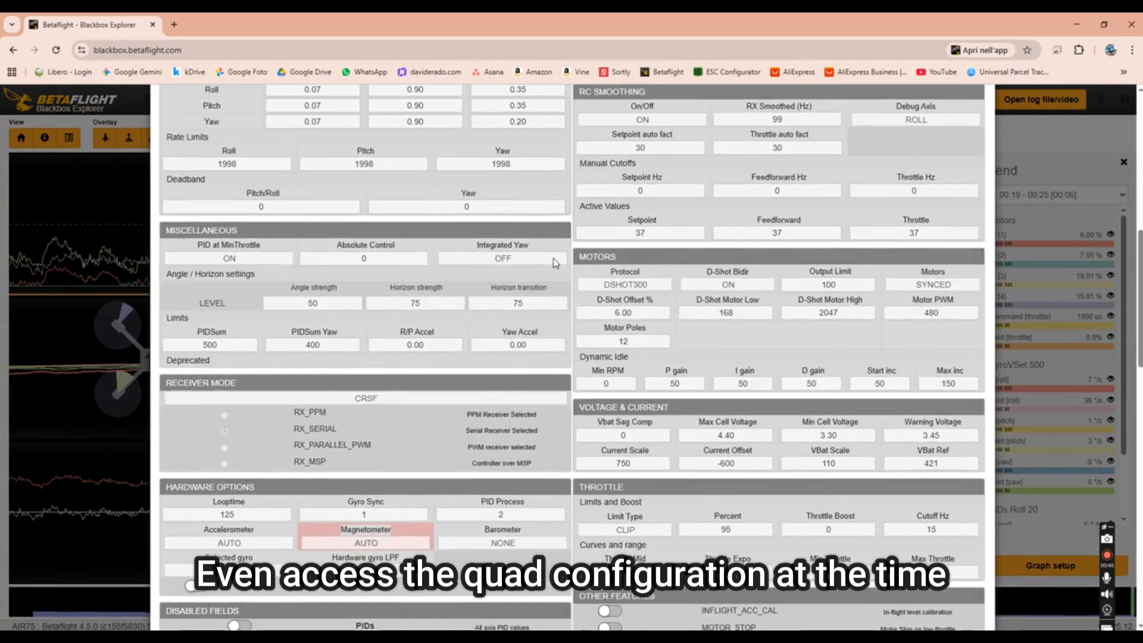
scroll(556, 262, down, 10)
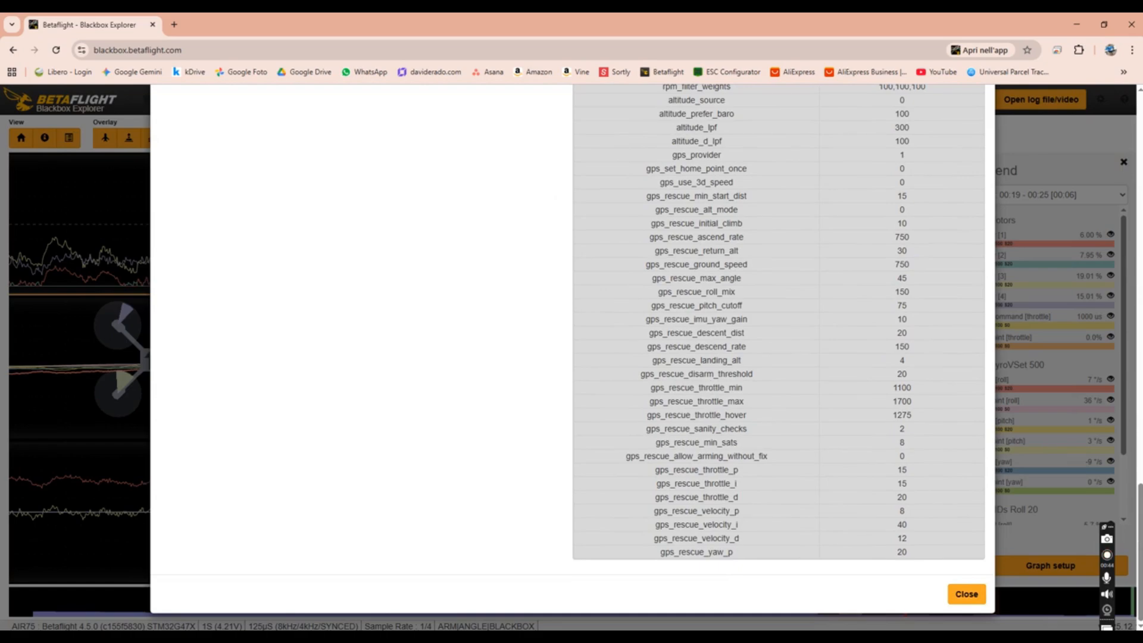
click(968, 595)
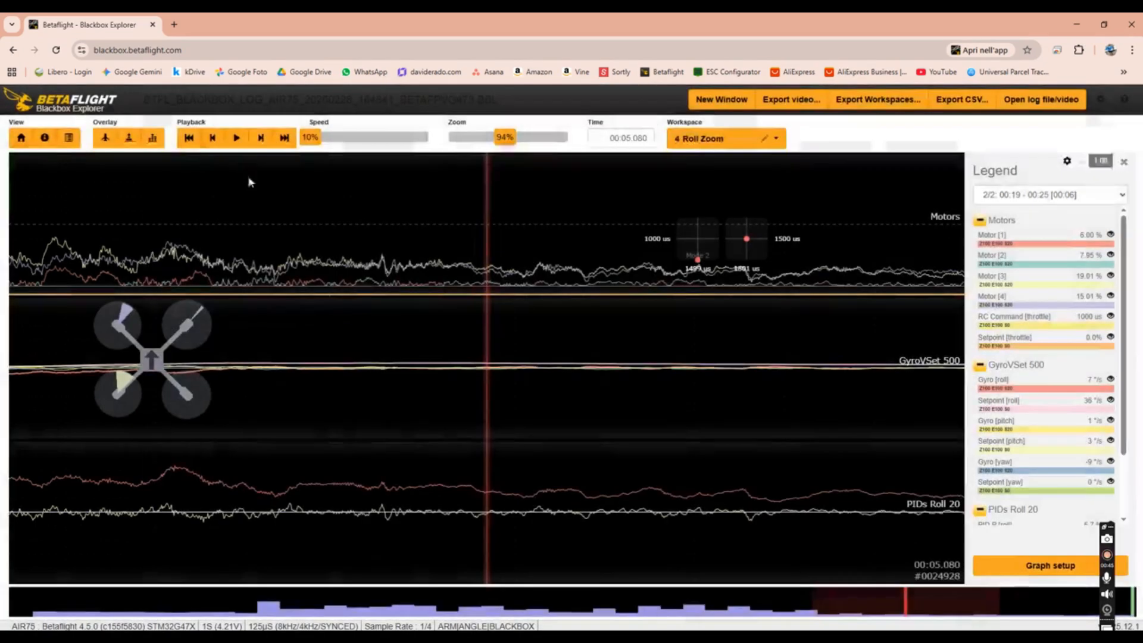
Inspect the table of recorded flight values and log statistics, moving the playback position back to 00:00.715.
click(69, 137)
scroll(510, 277, down, 3)
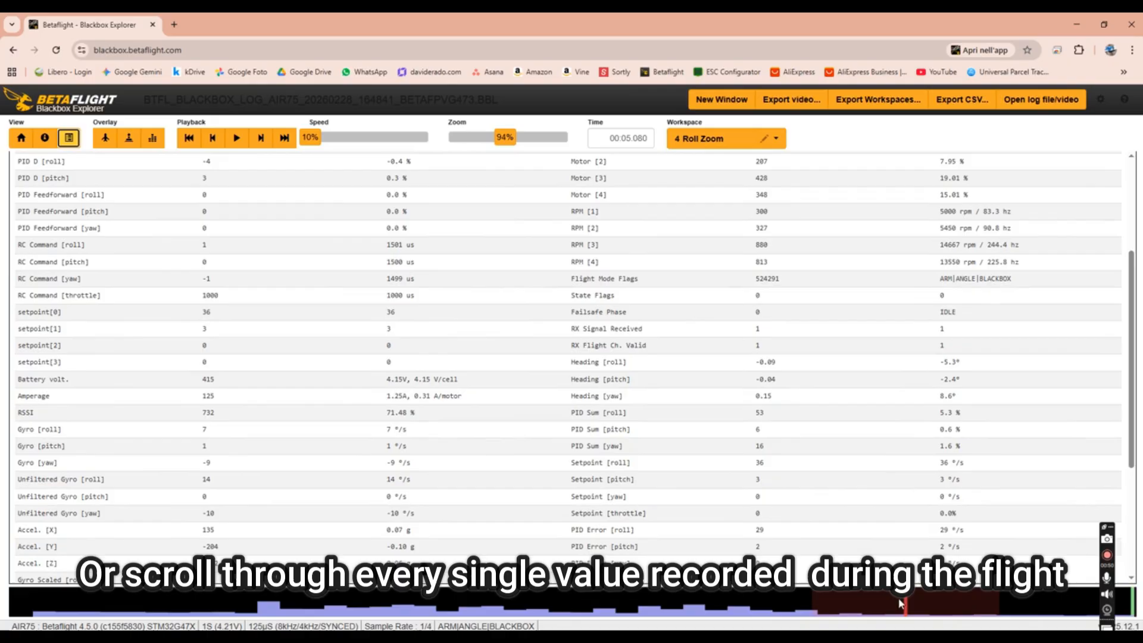
drag(900, 603, 144, 603)
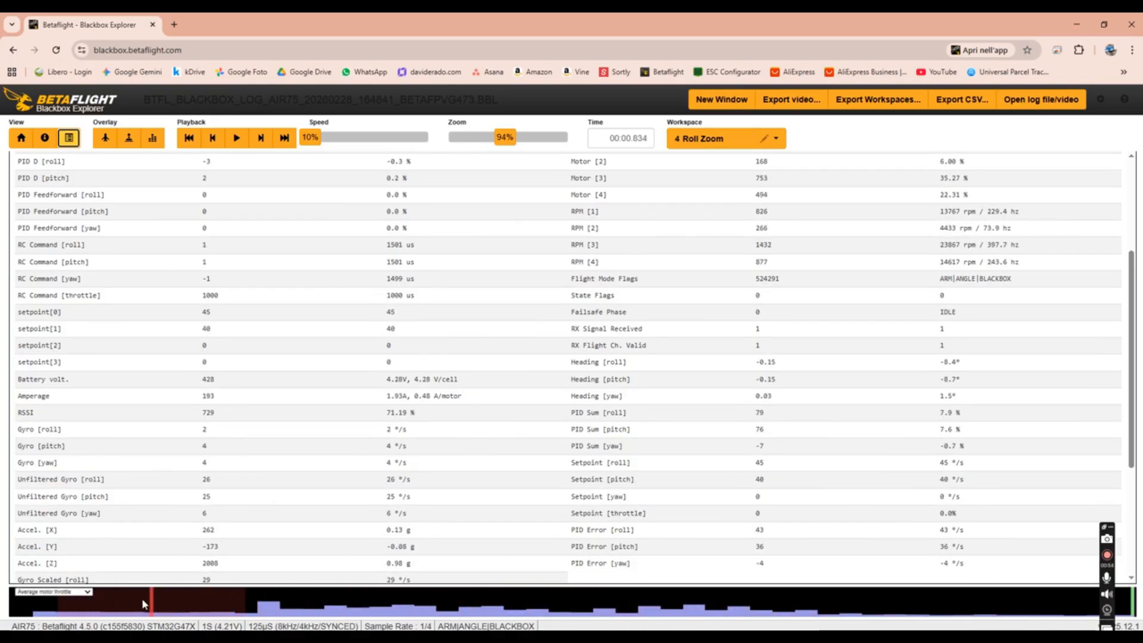
scroll(532, 362, down, 3)
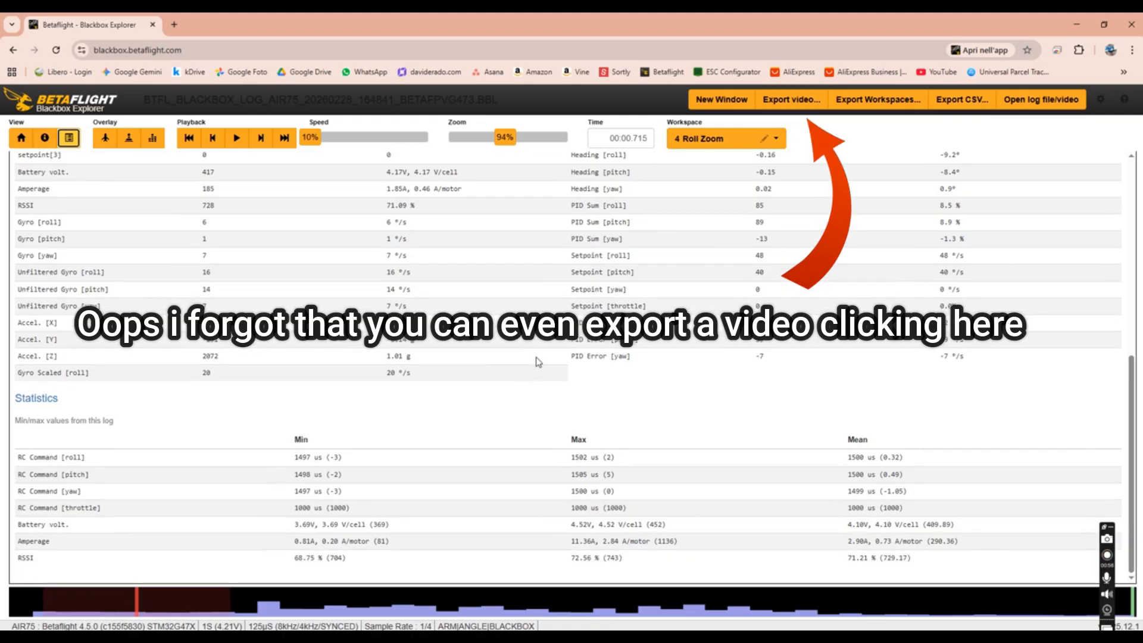
scroll(601, 303, up, 5)
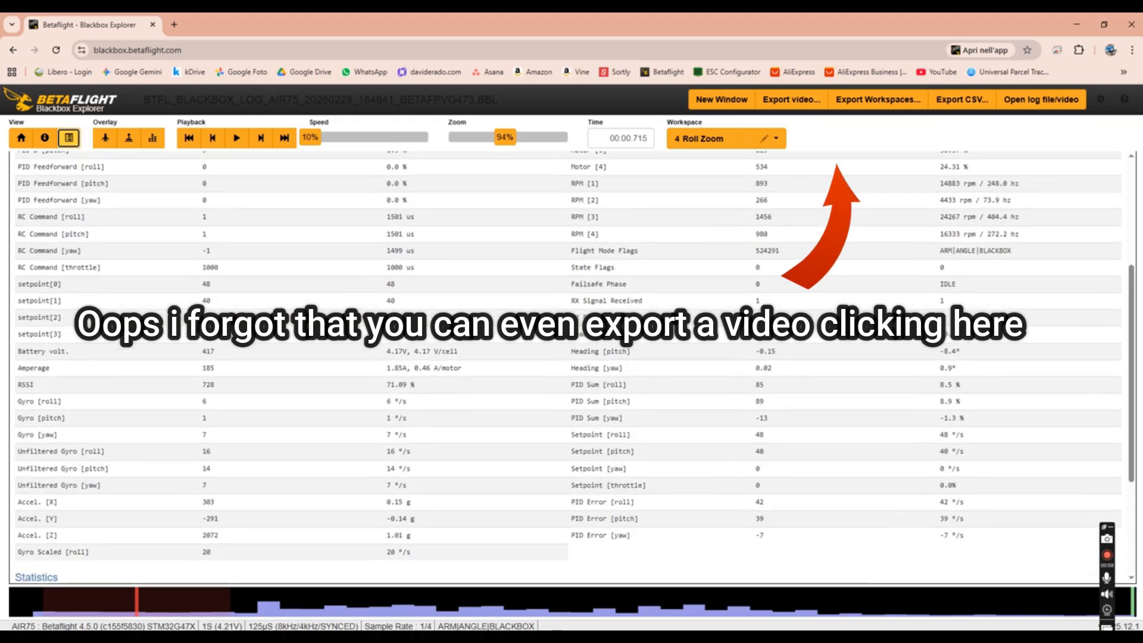
Return to the graph view and play the log at 70% speed.
click(29, 145)
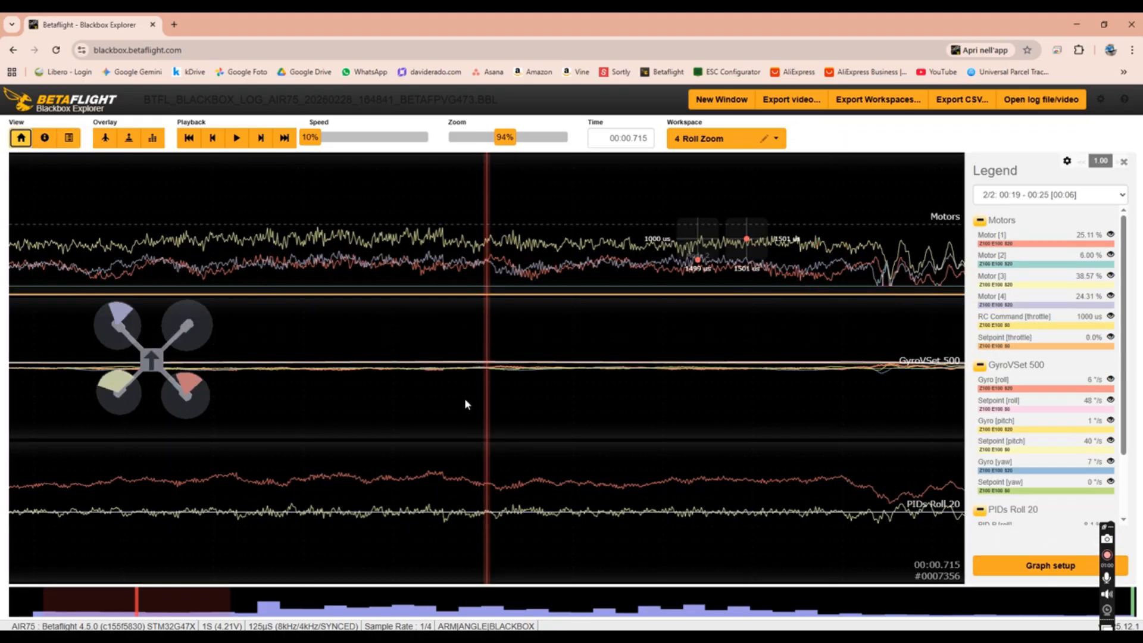
click(236, 137)
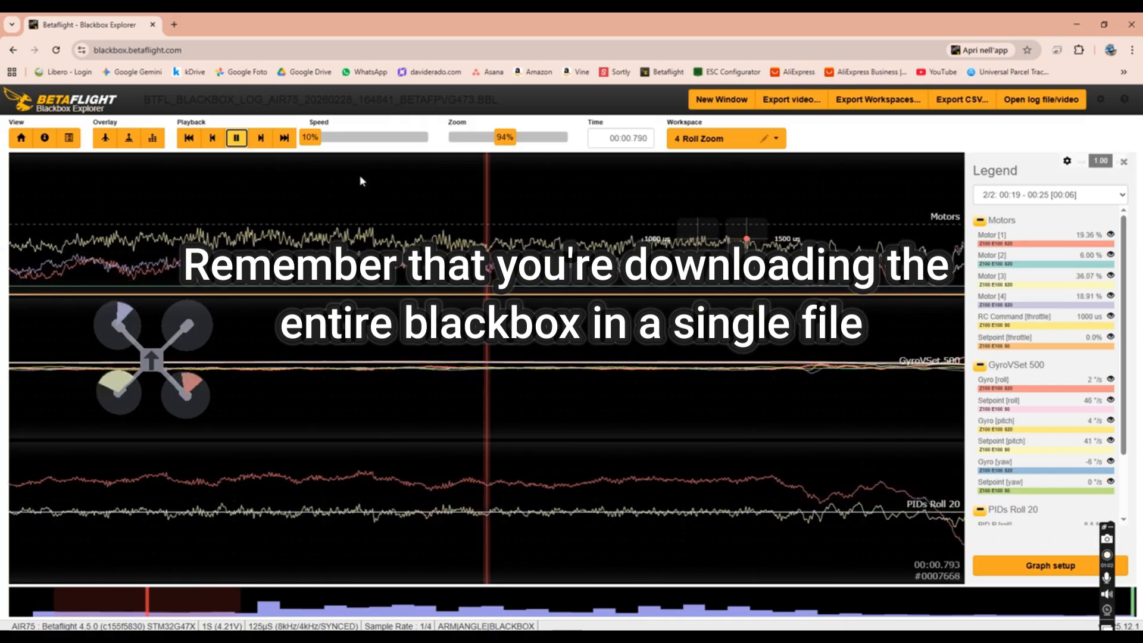
click(343, 138)
drag(343, 144, 350, 144)
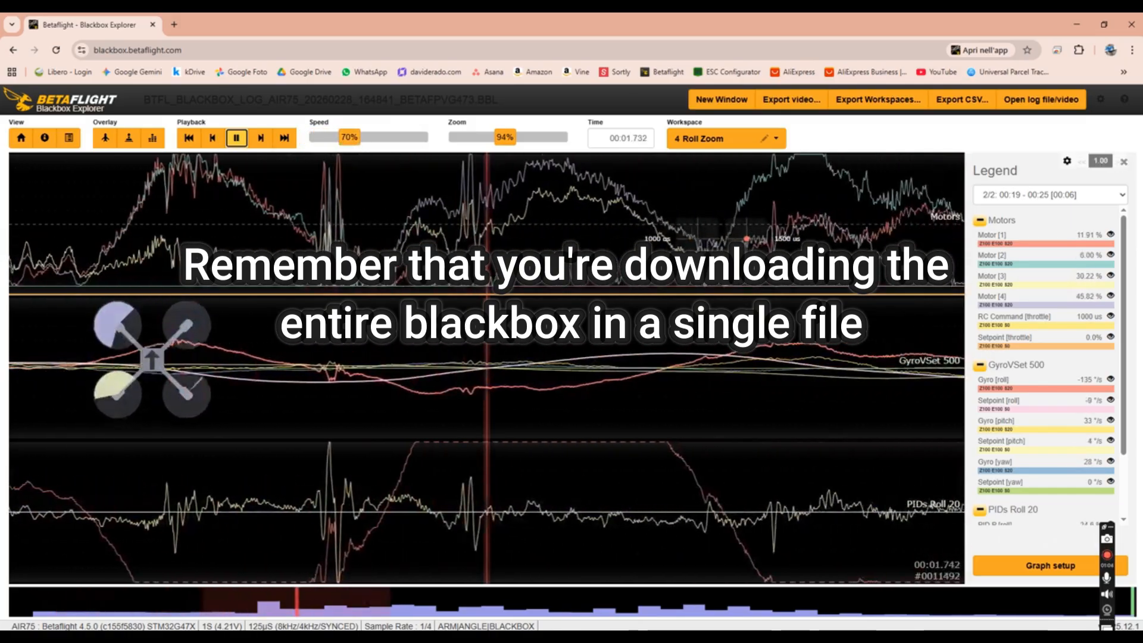
Choose log 2/2 (00:19 - 00:25) from the logs contained in the file.
click(1119, 195)
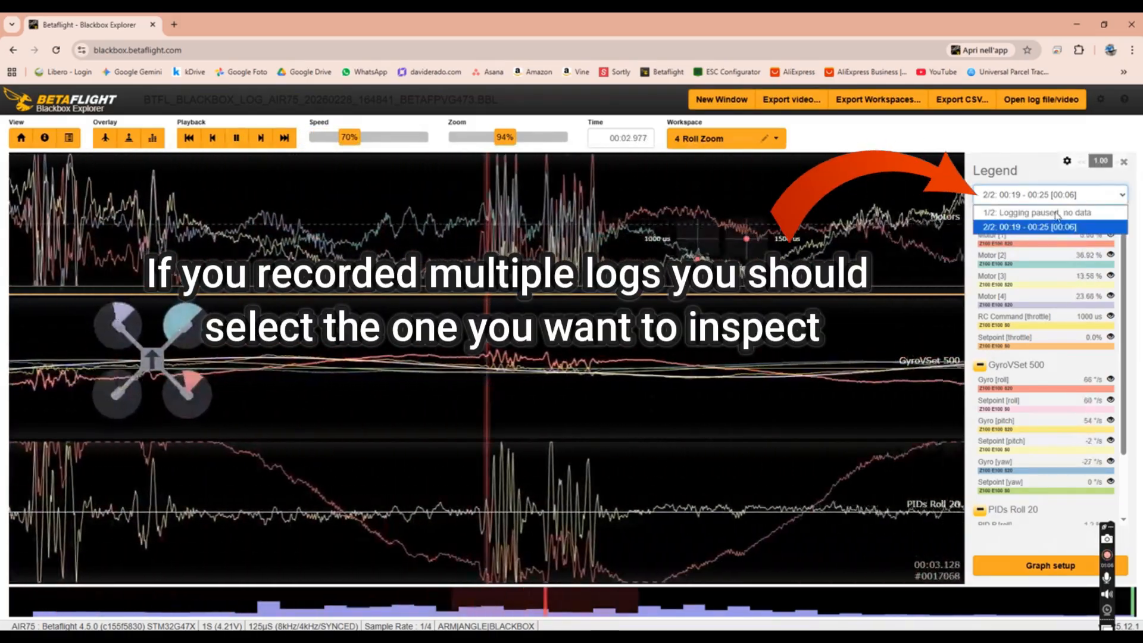
click(1053, 231)
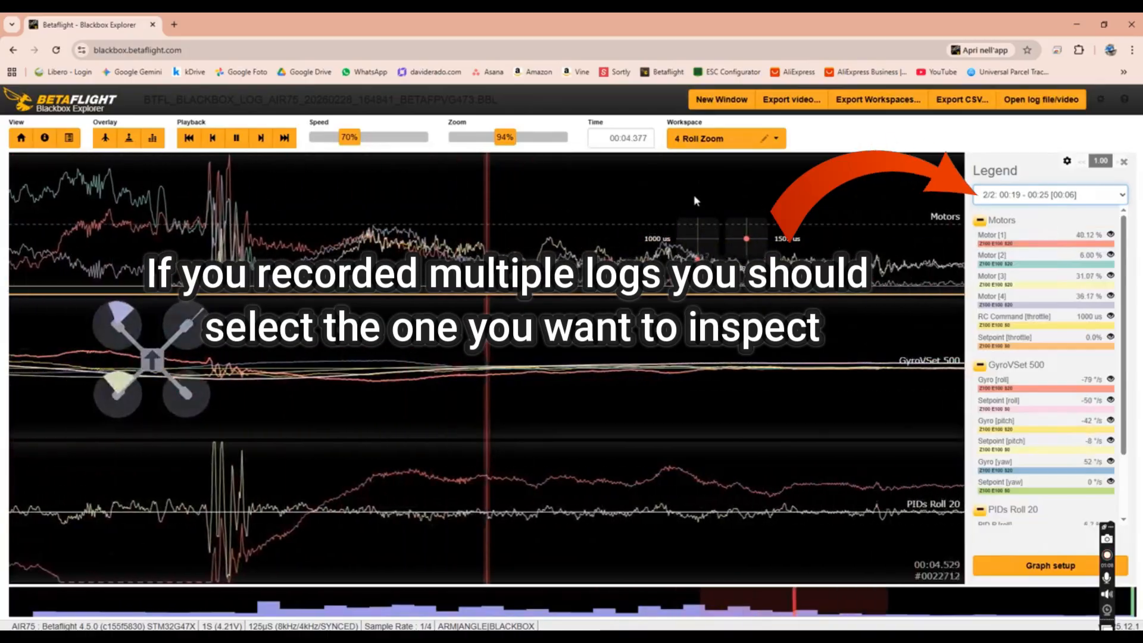